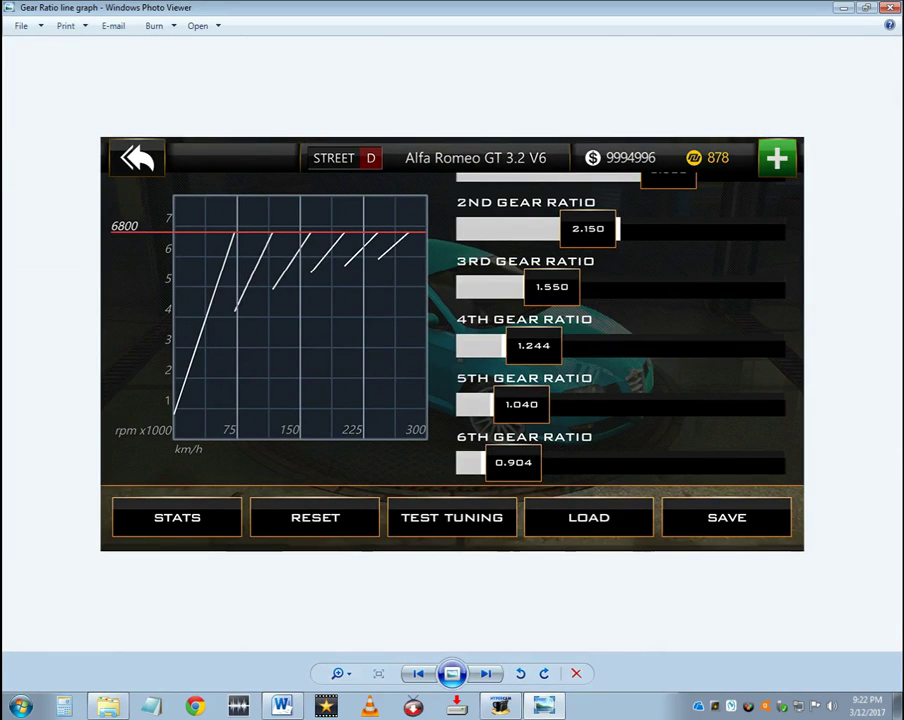
Close the gear ratio picture and its Pictures folder, switch to WavePad Sound Editor and certify non-commercial home use
key(alt+F4)
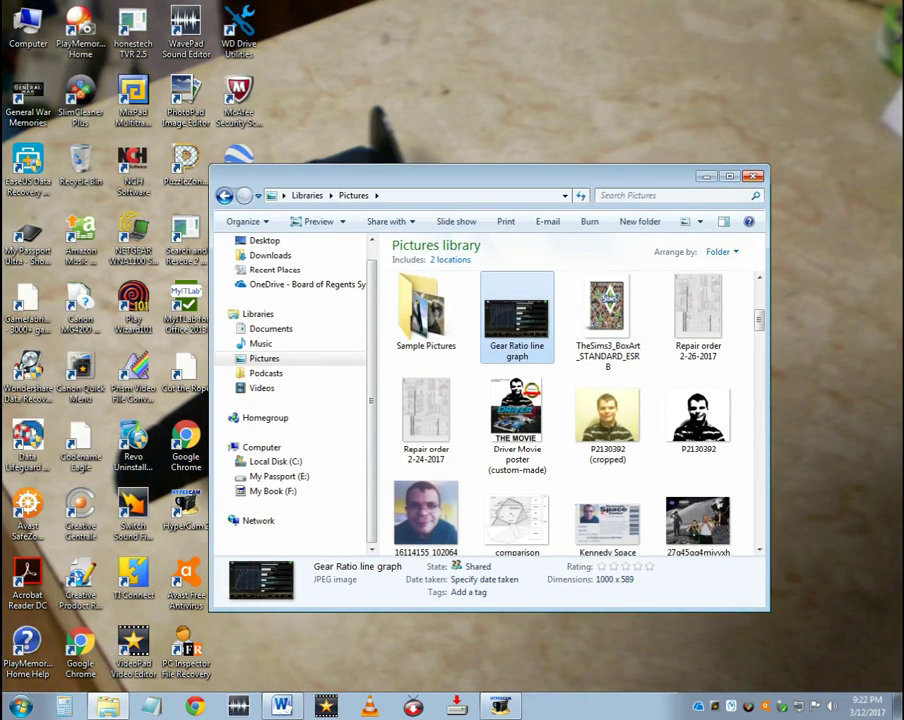
key(alt+F4)
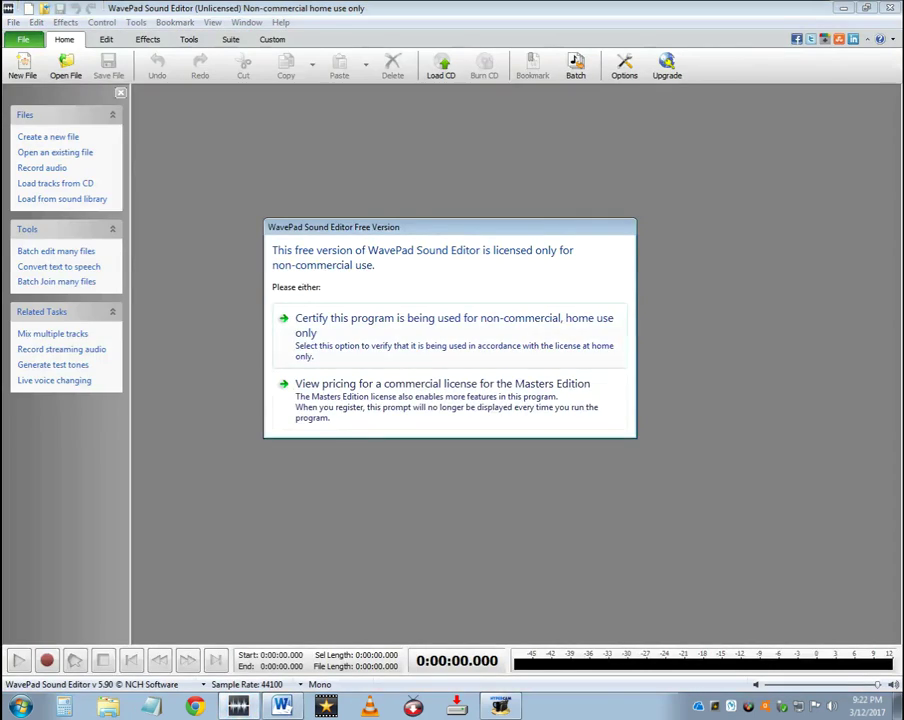
key(Return)
Open the existing sound file RACECARDRIVE.11K.WAV for editing
key(alt)
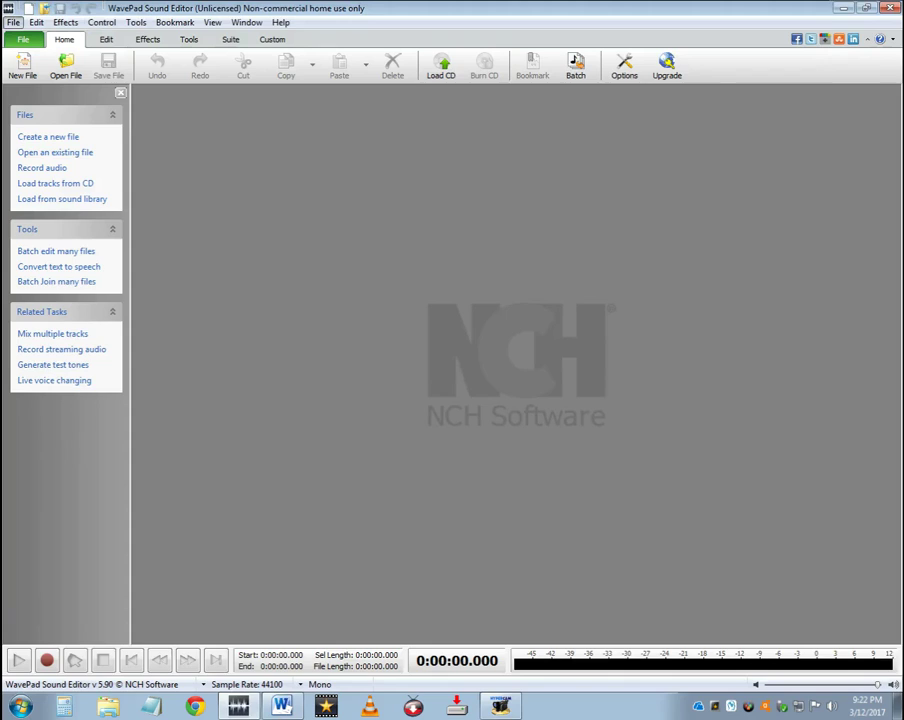
click(13, 22)
click(46, 54)
scroll(294, 304, down, 2)
double_click(294, 377)
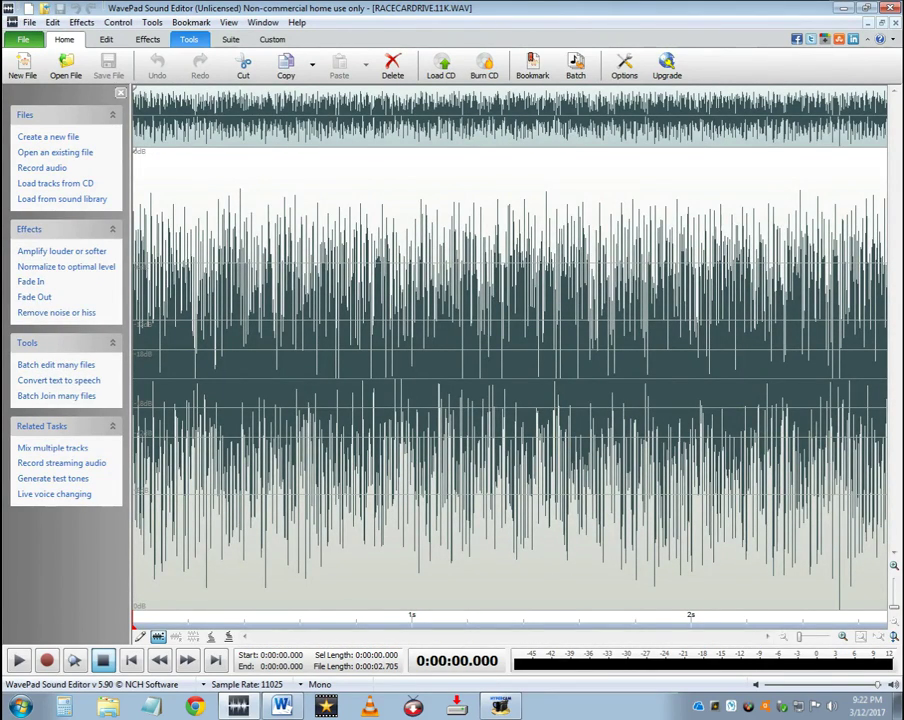
Preview the Car Drive 7 preset of the Pitch Speed Profile effect on the short clip, without applying it
click(81, 22)
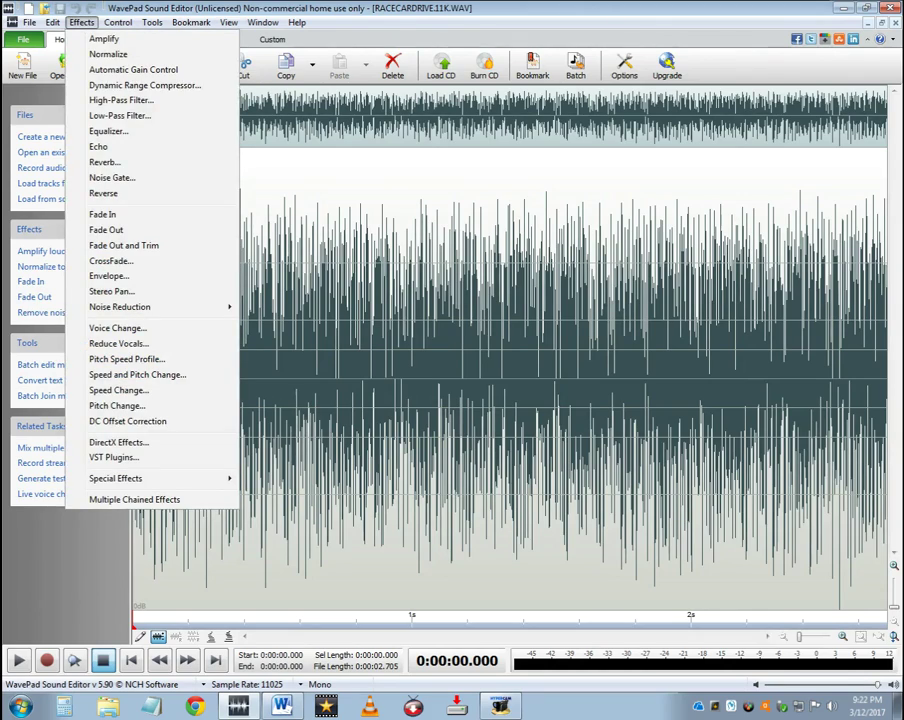
click(126, 359)
click(585, 449)
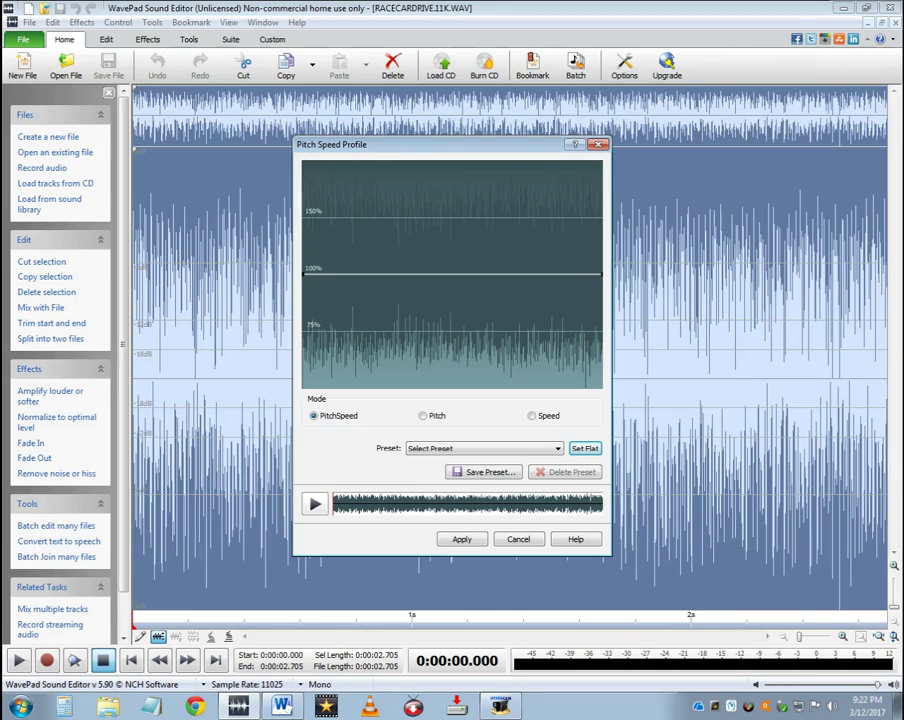
click(485, 448)
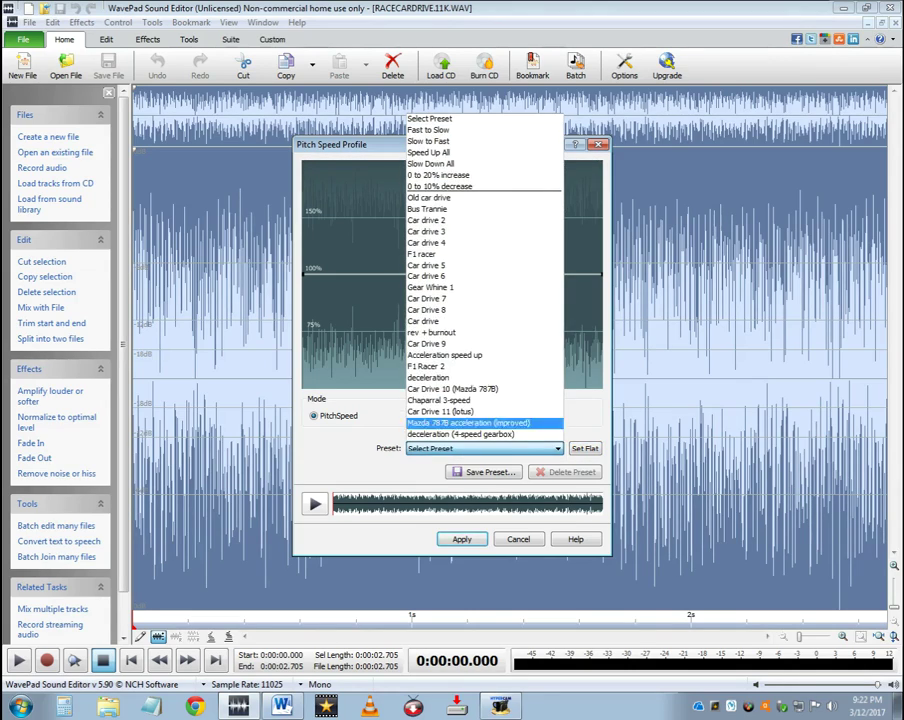
click(484, 298)
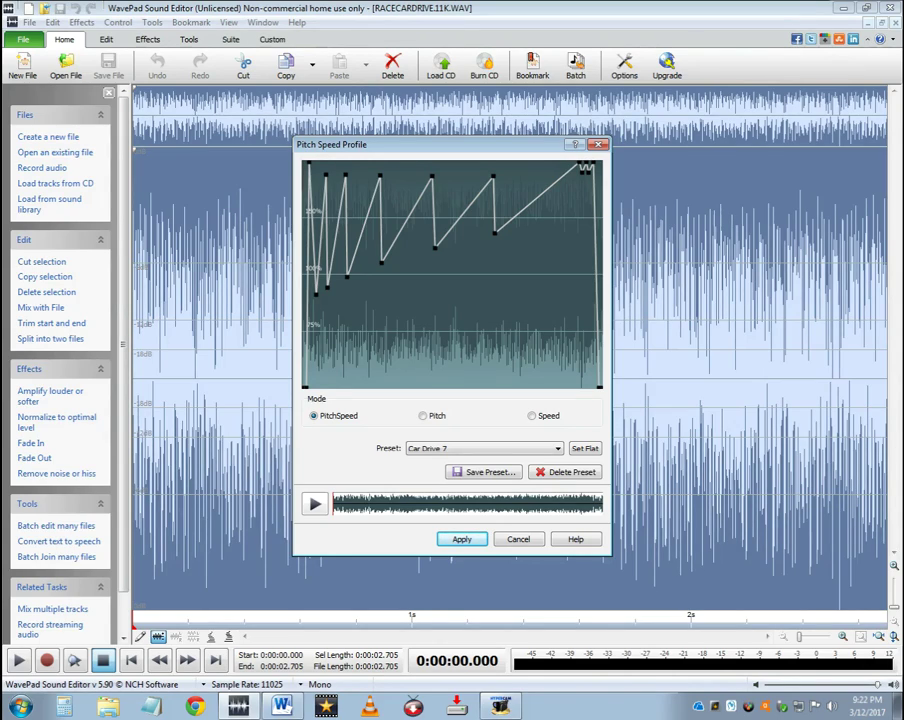
click(315, 504)
click(518, 539)
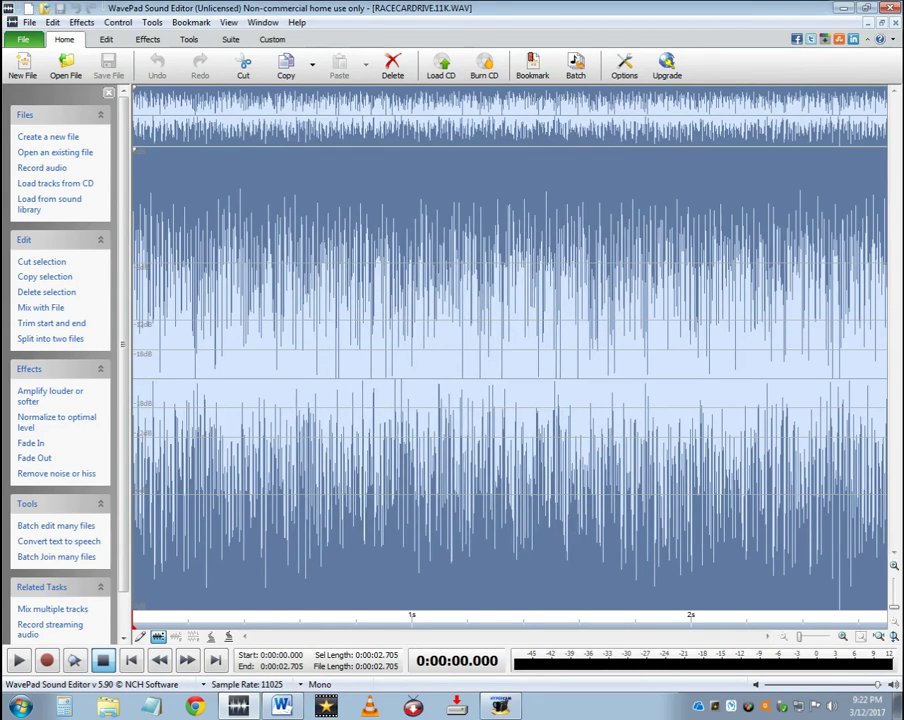
Copy the whole race car clip and paste it at the start repeatedly, extending the file to about 10.8 seconds
click(276, 380)
click(131, 660)
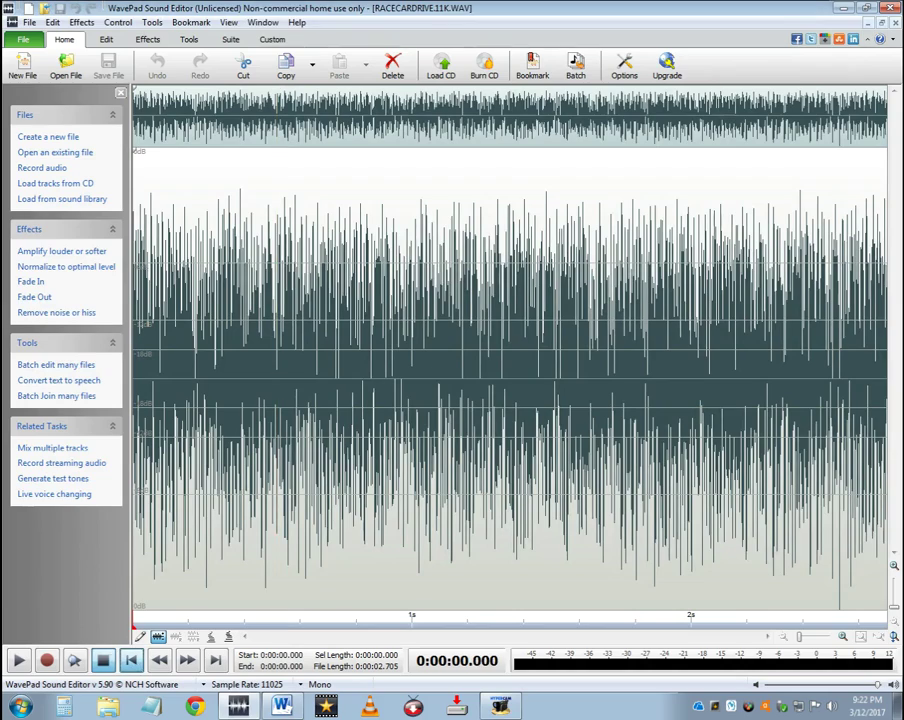
key(ctrl+a)
key(ctrl+c)
click(131, 660)
key(ctrl+v)
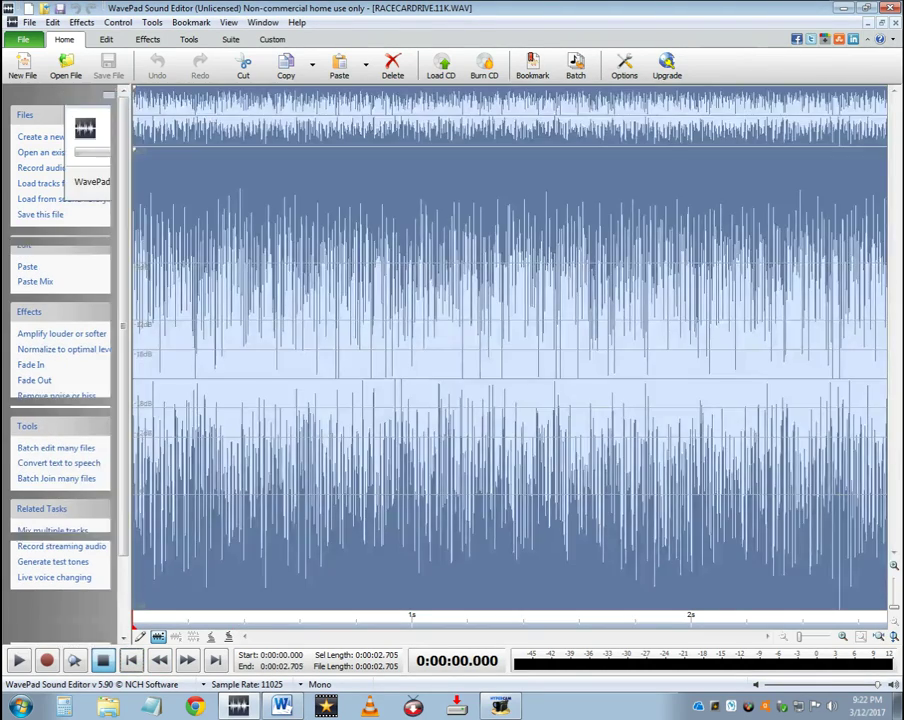
click(273, 380)
click(131, 660)
key(ctrl+a)
click(210, 380)
click(131, 660)
key(ctrl+v)
click(240, 380)
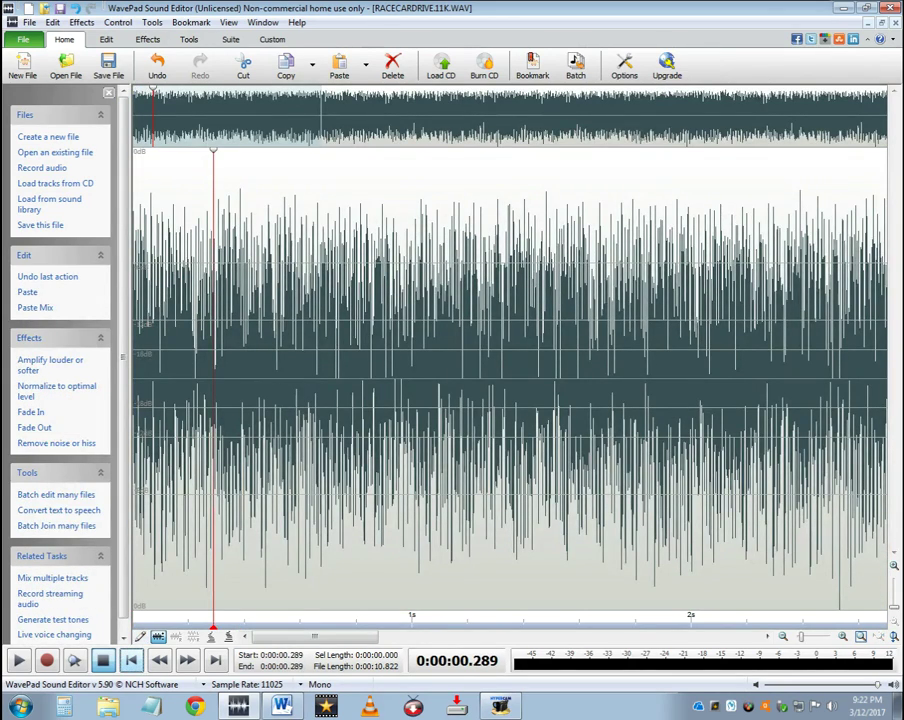
Keep pasting audio copies at the start of the file until it is about 43.3 seconds long
click(131, 660)
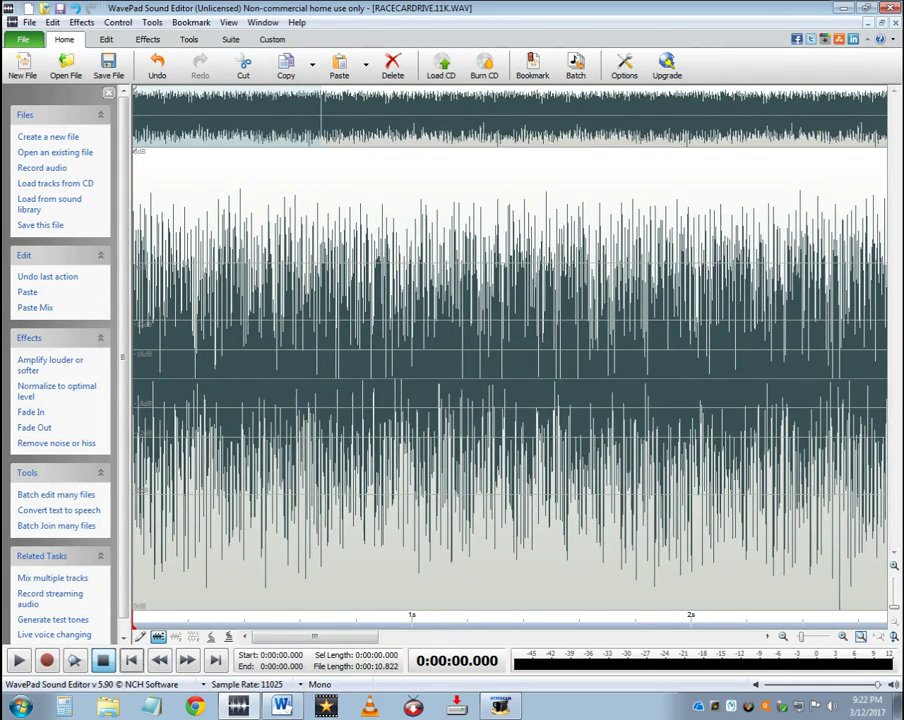
key(ctrl+v)
click(223, 400)
click(131, 660)
key(ctrl+v)
click(232, 400)
click(131, 660)
key(ctrl+v)
click(211, 400)
click(131, 660)
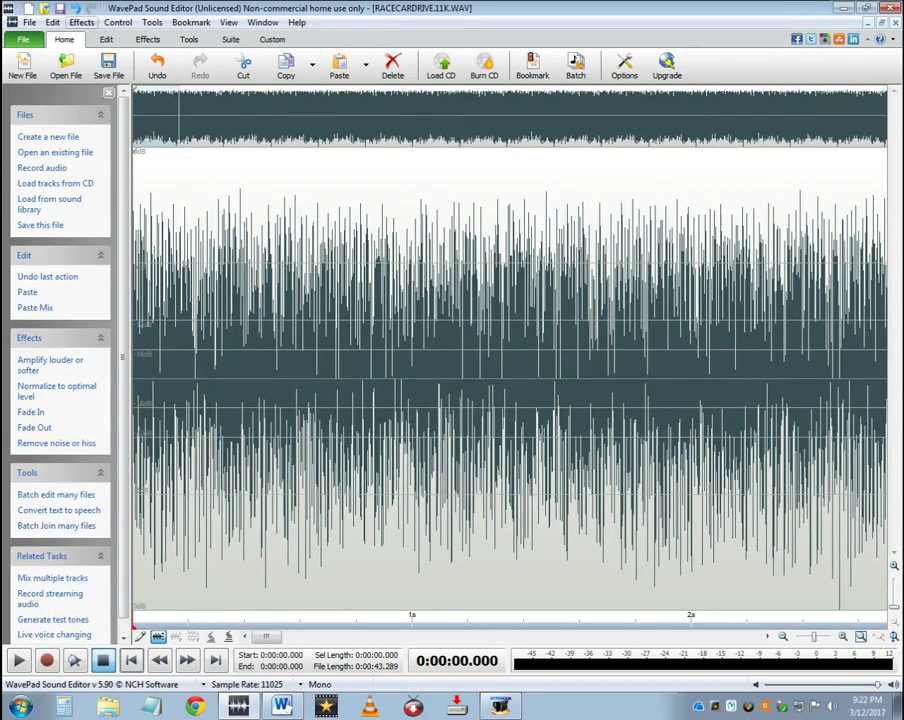
Preview the Car Drive 7 pitch speed profile on the extended clip, and leave the effect unapplied
click(82, 22)
click(126, 359)
click(483, 448)
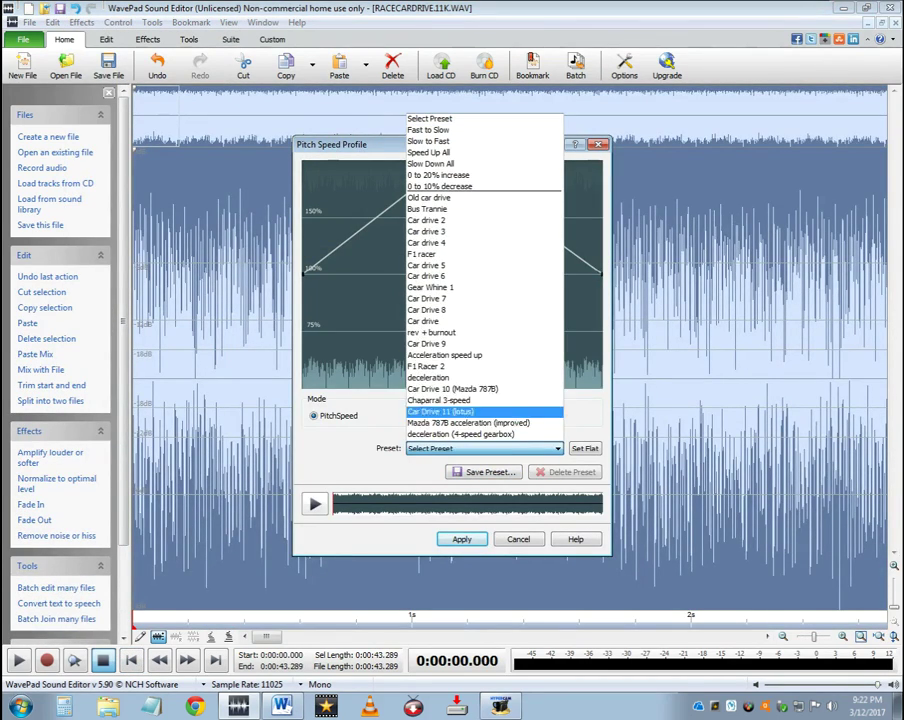
click(430, 298)
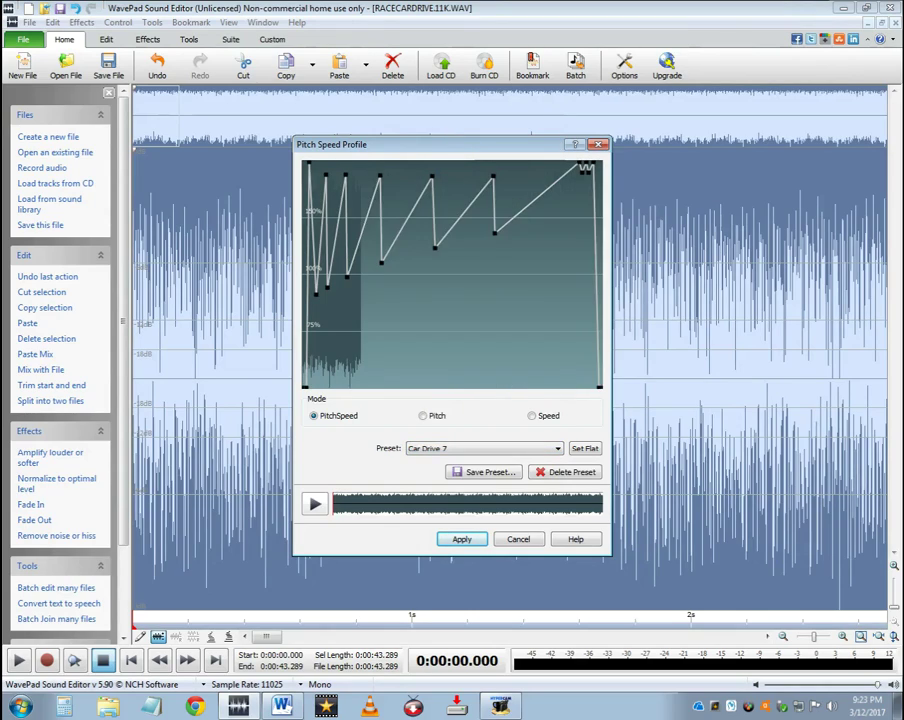
click(315, 504)
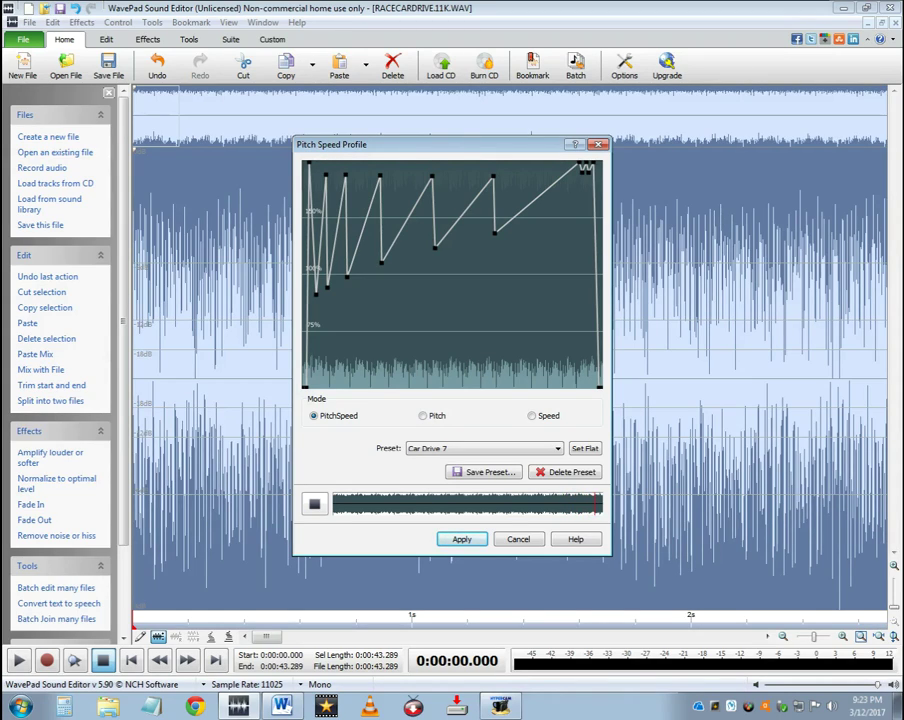
click(518, 539)
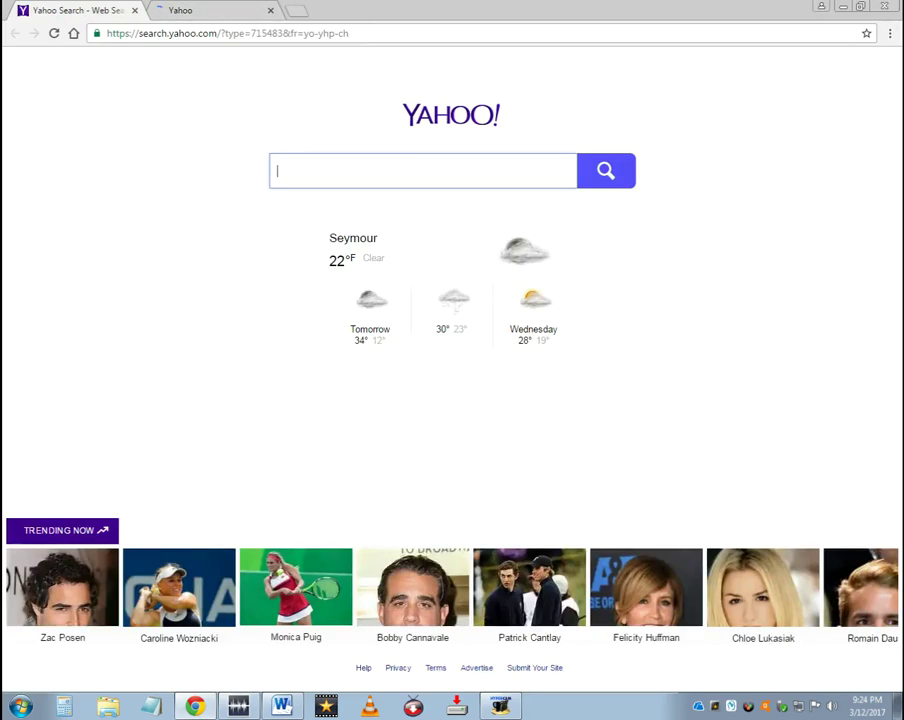
In Chrome, close the Yahoo Search tab, search Google for "The Sounds Resource" and open its website
key(ctrl+w)
key(alt+d)
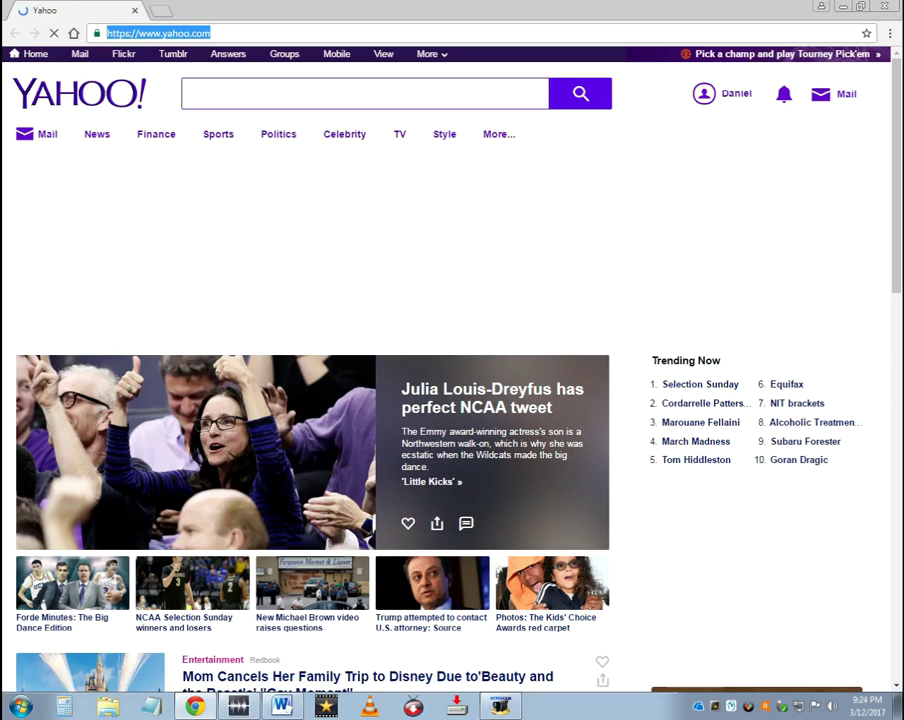
text(google)
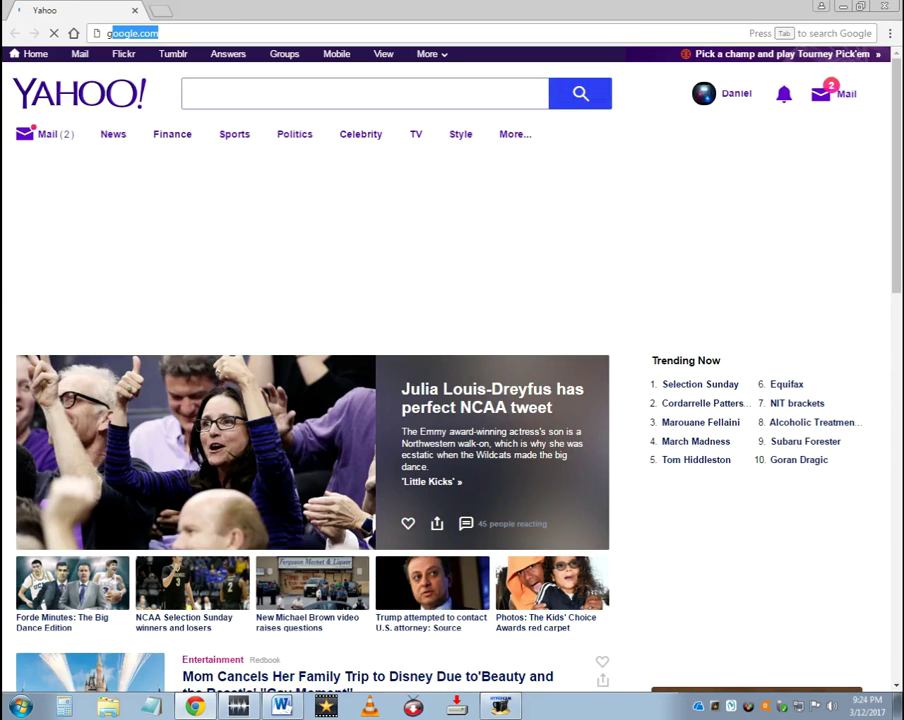
key(Return)
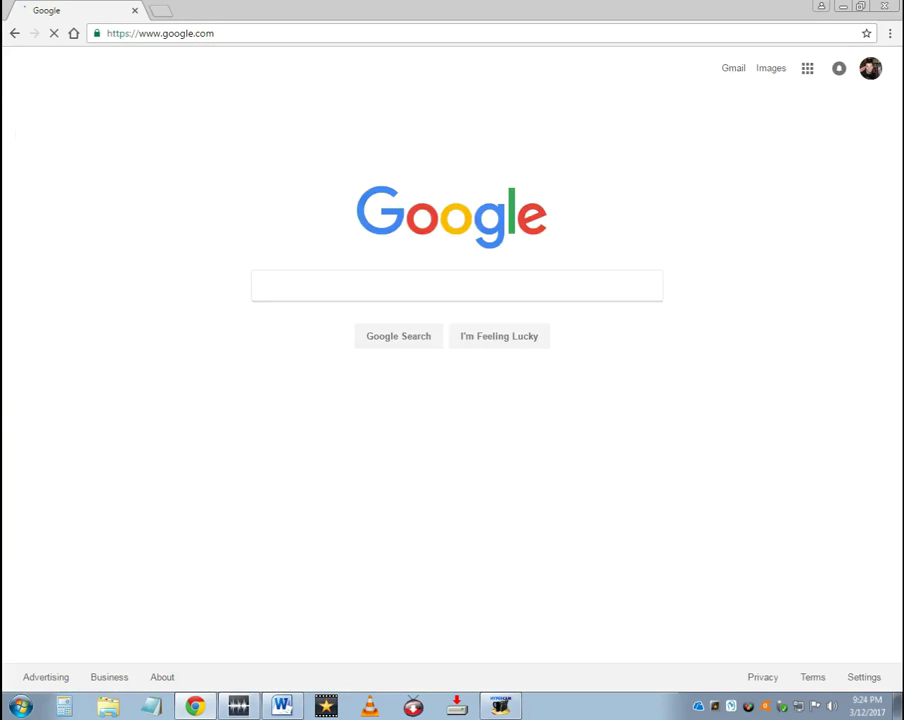
text(The )
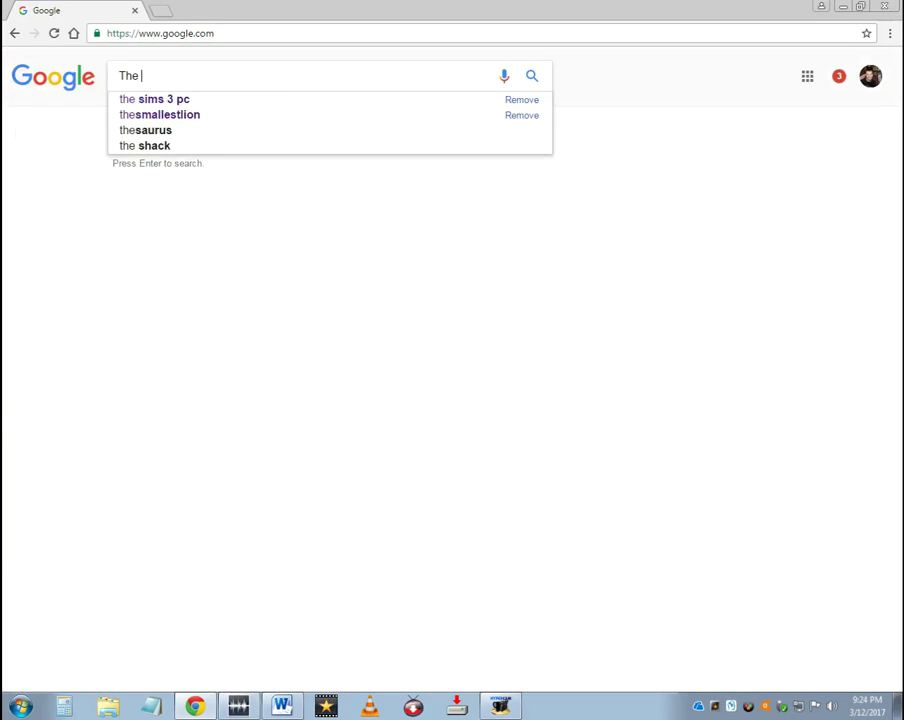
text(Sounds Re)
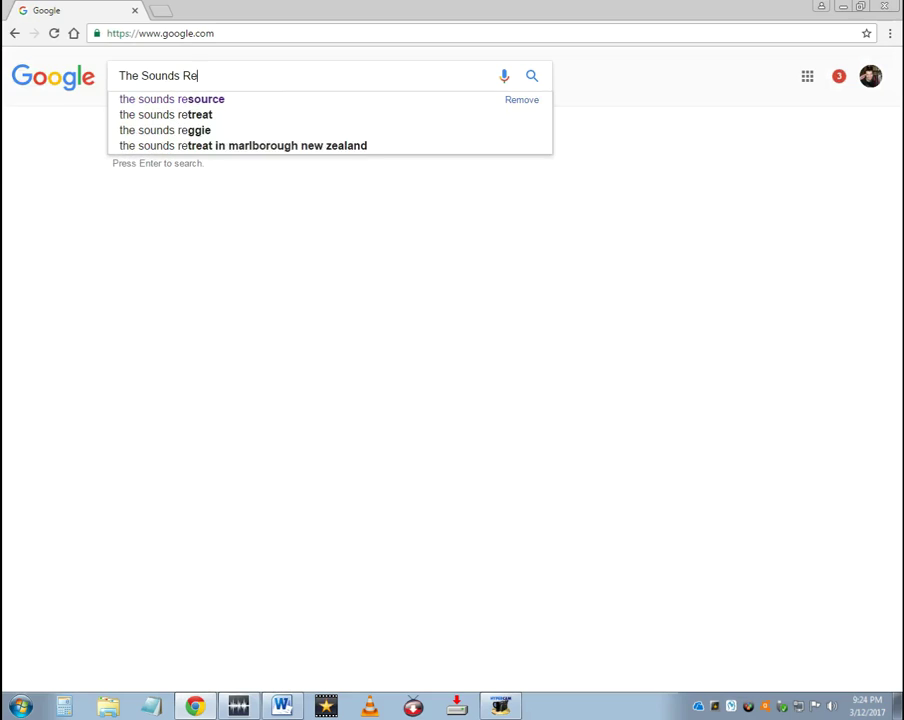
text(source)
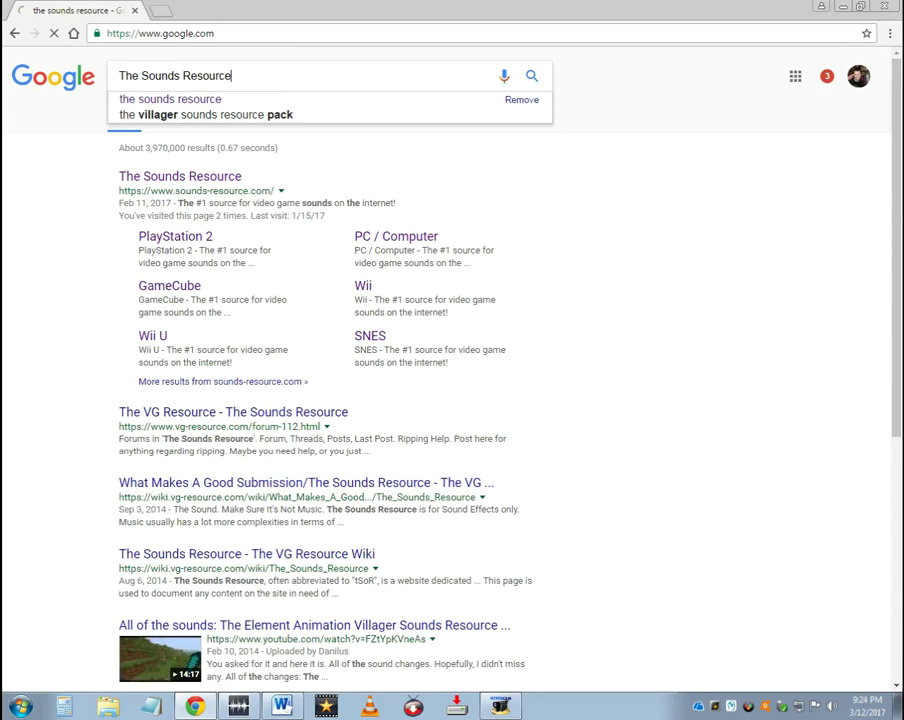
key(Return)
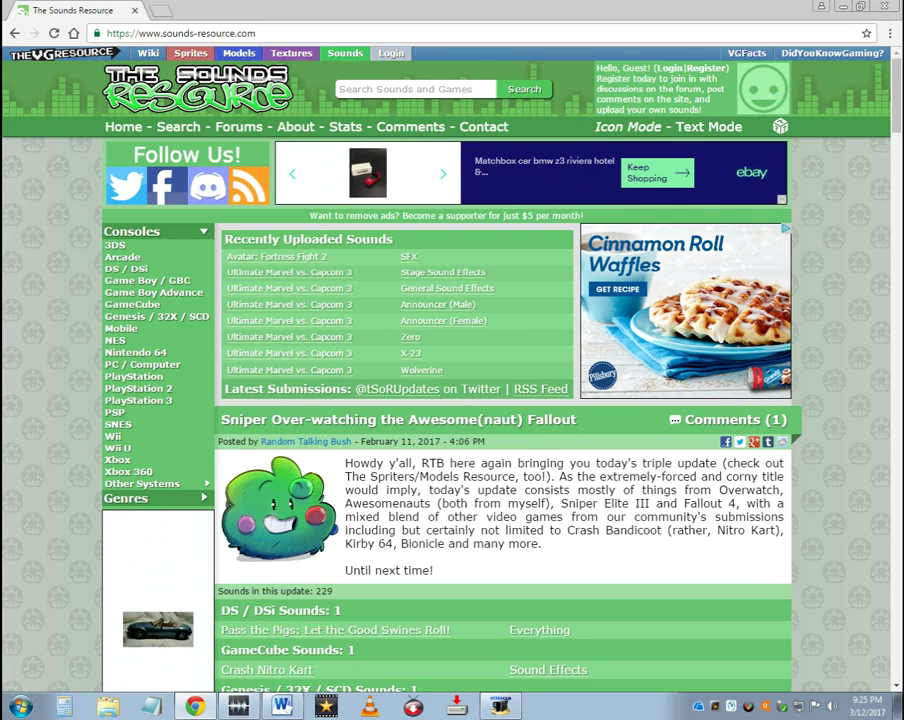
Leave the browser, browse from the Documents library to the rifle sounds folder in Windows Explorer and play the sound file 1
key(alt+Tab)
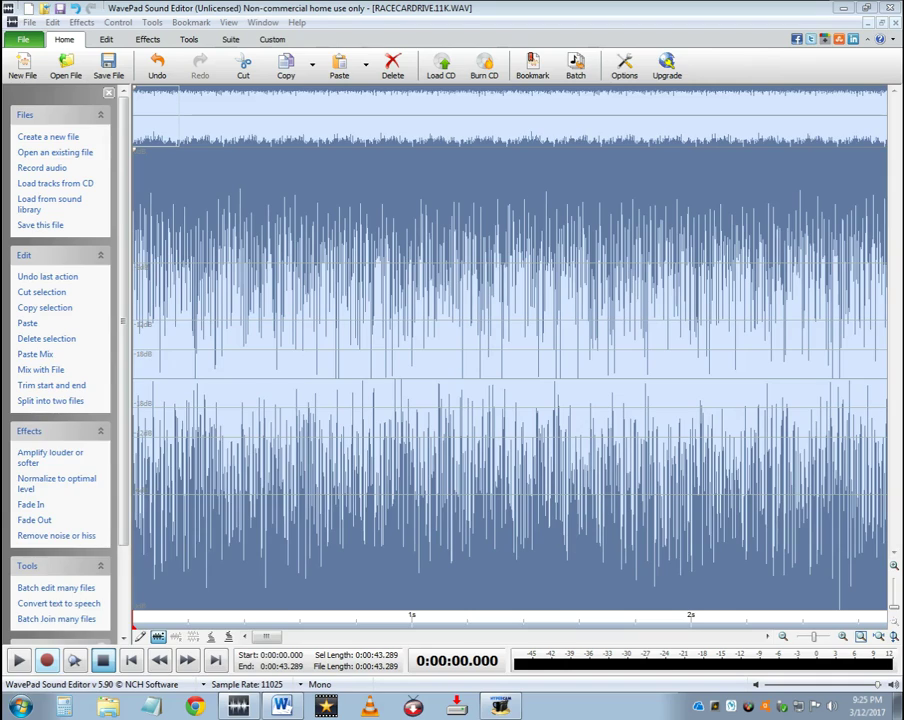
click(20, 707)
click(216, 522)
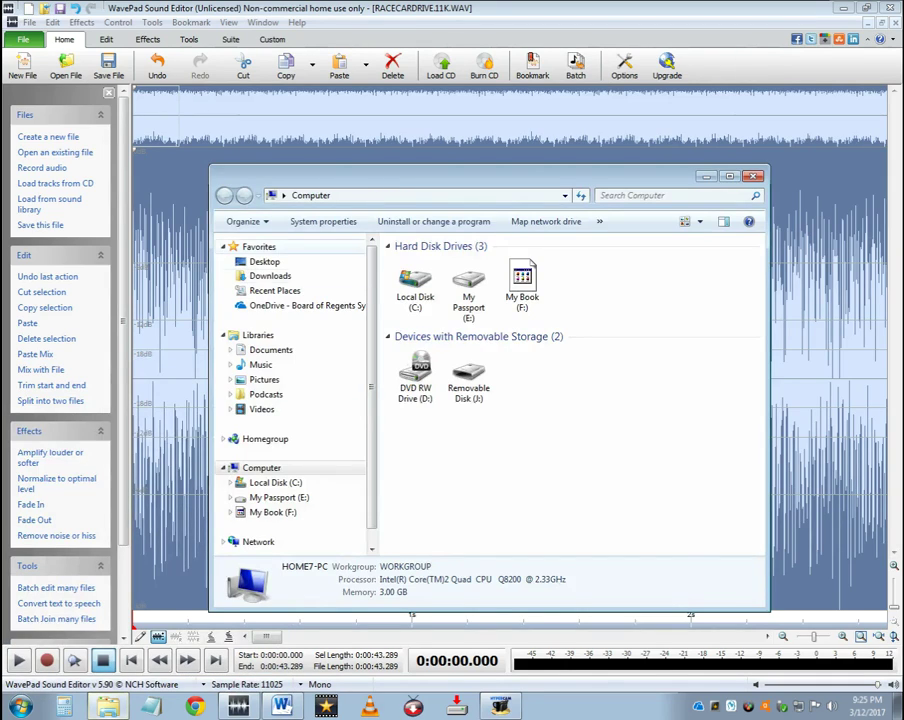
click(271, 350)
double_click(430, 341)
double_click(418, 374)
double_click(408, 300)
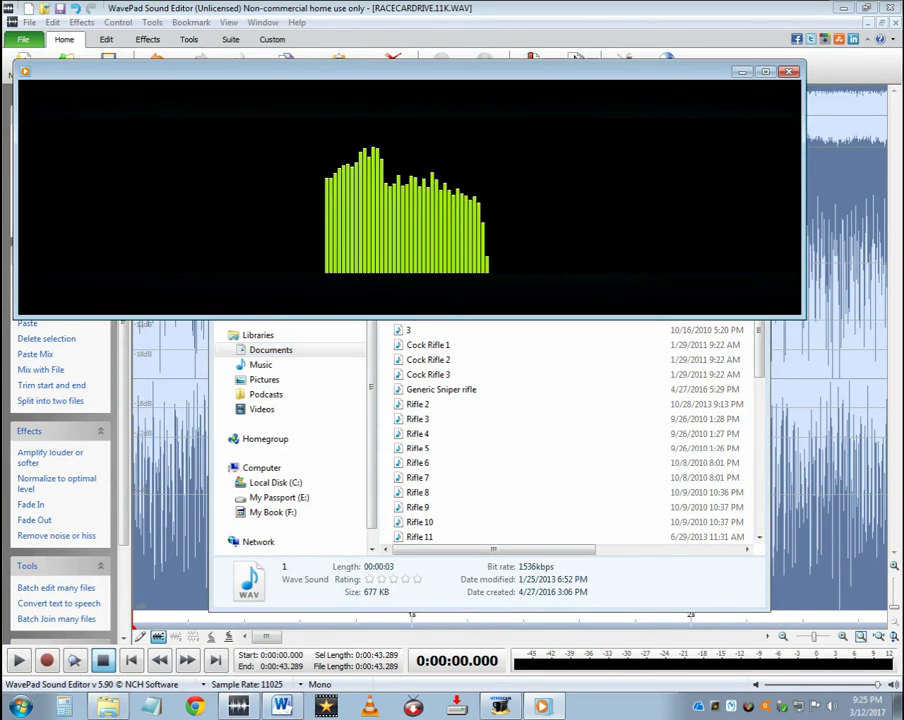